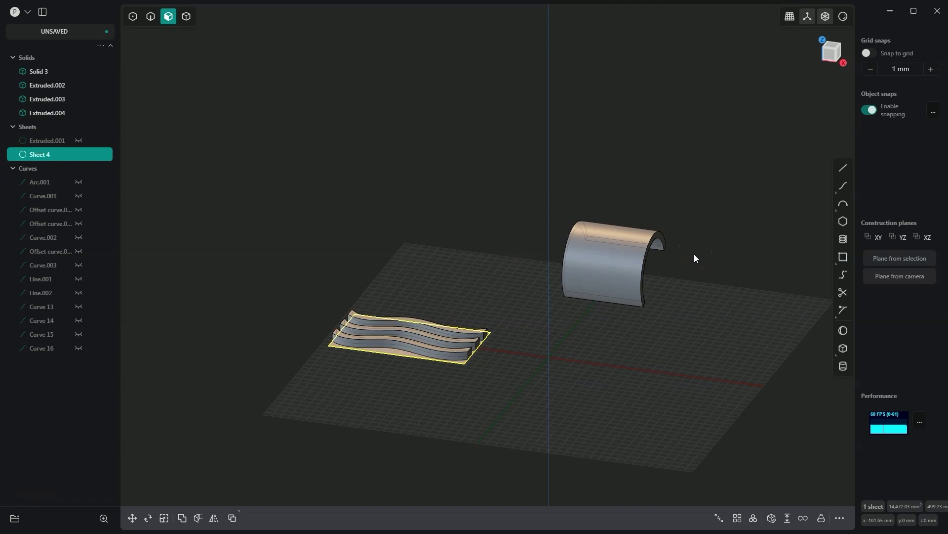
{"action": "middle_click_drag", "start_coordinate": [404, 191], "coordinate": [405, 275]}
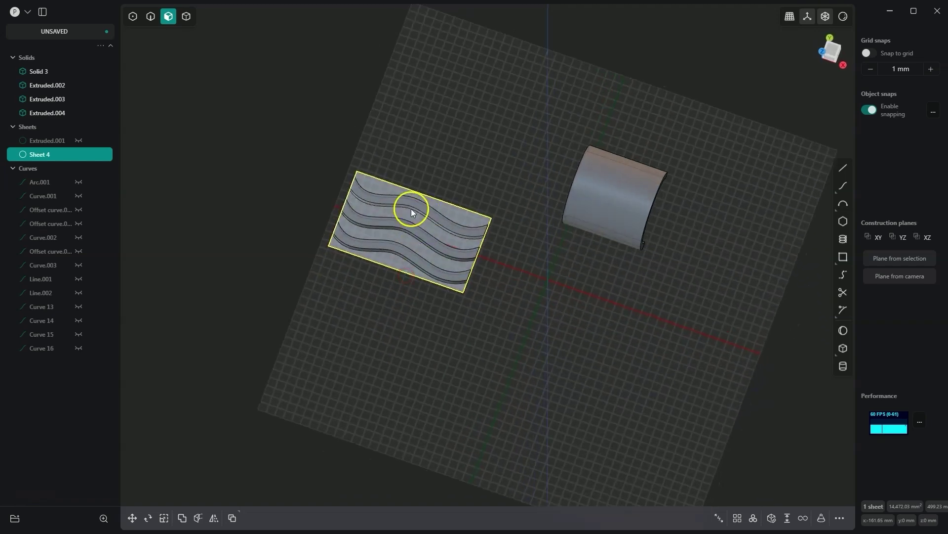
{"action": "middle_click_drag", "start_coordinate": [420, 207], "coordinate": [438, 317]}
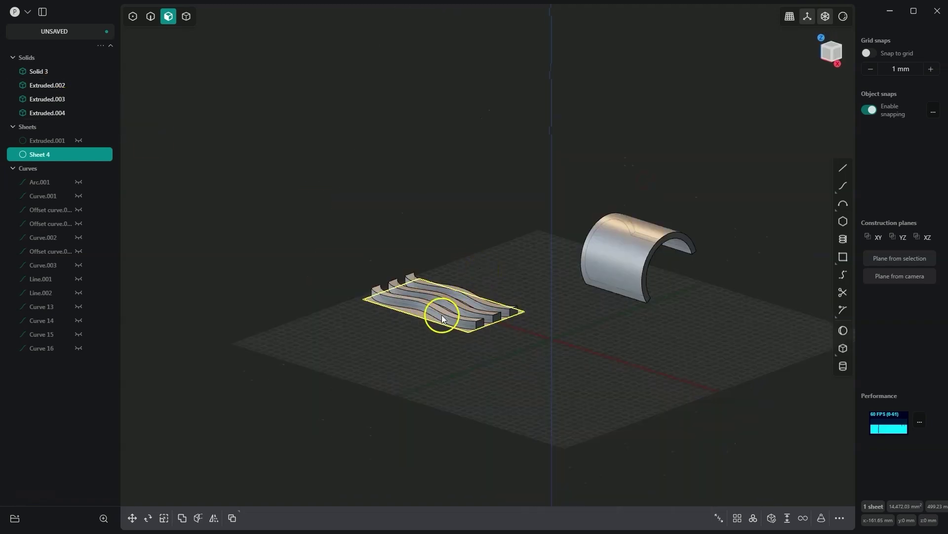
{"action": "middle_click_drag", "start_coordinate": [649, 228], "coordinate": [647, 258]}
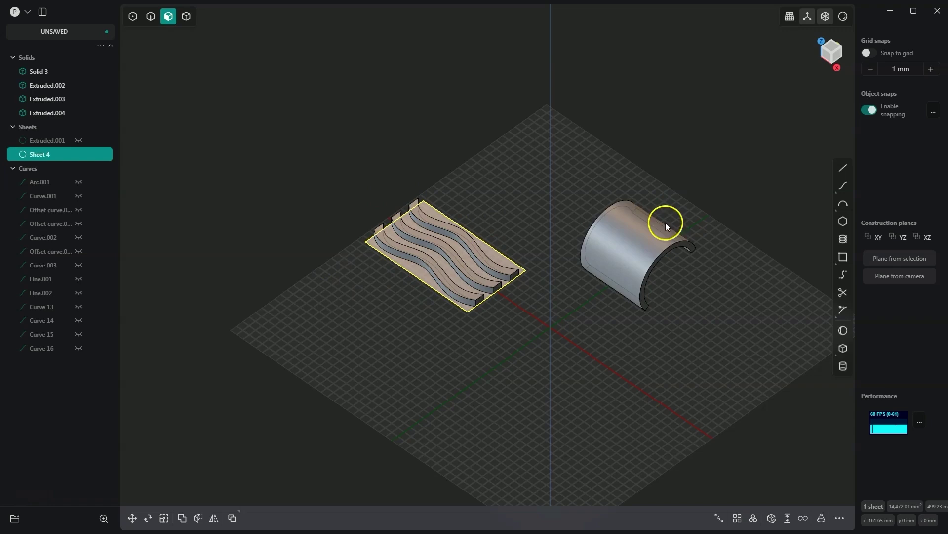
{"action": "middle_click_drag", "start_coordinate": [662, 220], "coordinate": [645, 225]}
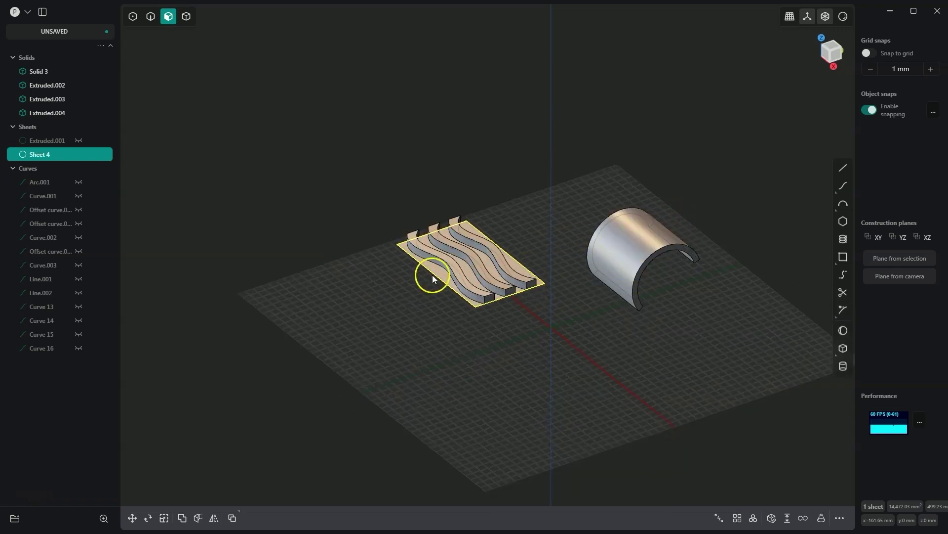
{"action": "mouse_move", "coordinate": [516, 330]}
{"action": "middle_mouse_down"}
{"action": "mouse_move", "coordinate": [568, 339]}
{"action": "mouse_move", "coordinate": [381, 266]}
{"action": "middle_mouse_up"}
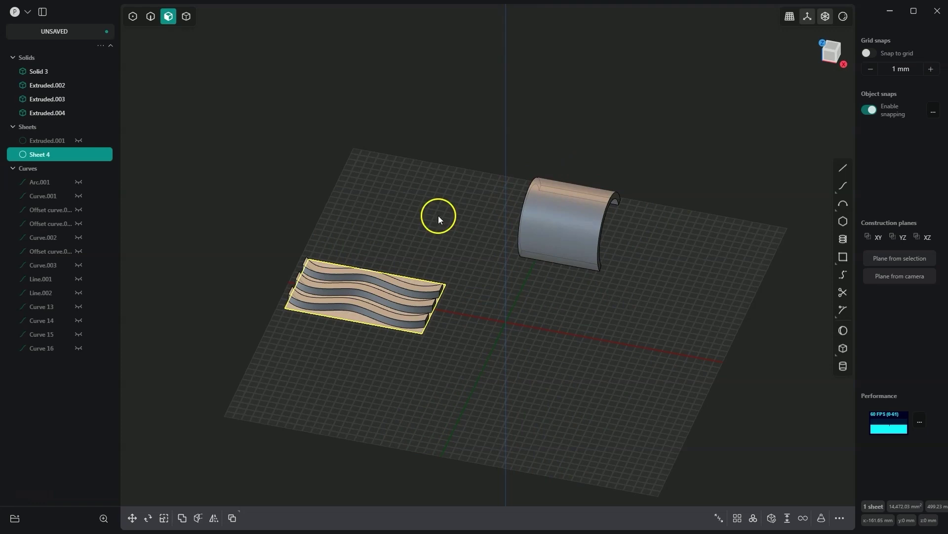
Try to deform the three wavy solids onto the arch's outer curved face, with the flat sheet under them as reference face
{"action": "left_click", "coordinate": [52, 86]}
{"action": "left_click", "coordinate": [48, 117], "text": "shift"}
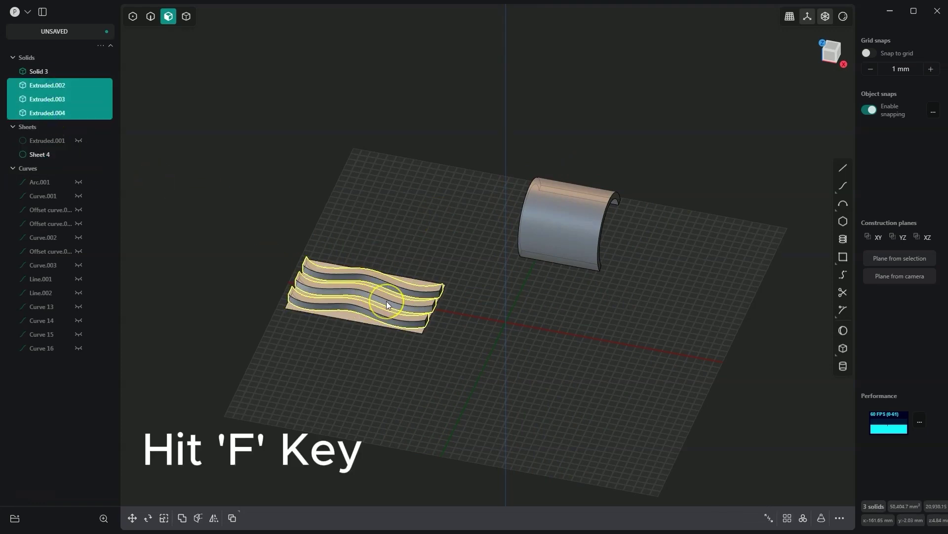
{"action": "type", "text": "fdef"}
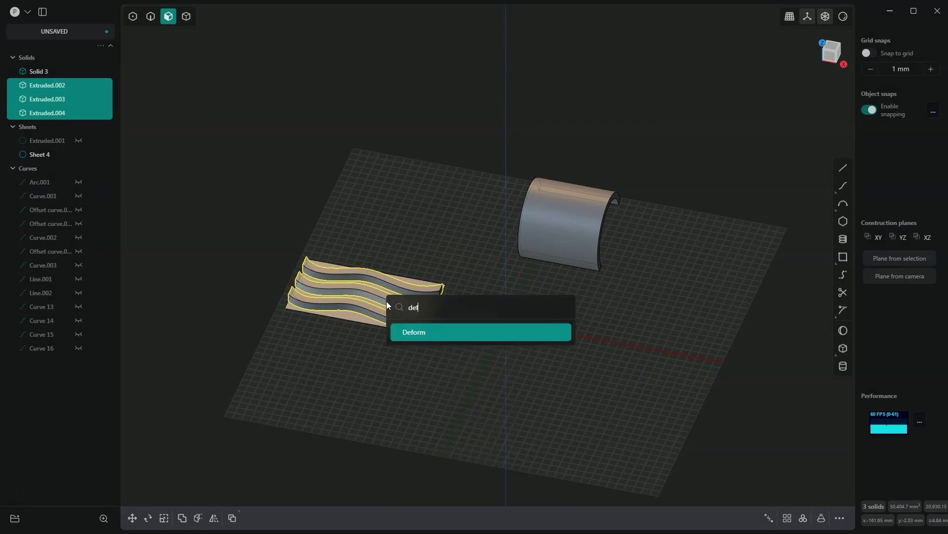
{"action": "left_click", "coordinate": [430, 334]}
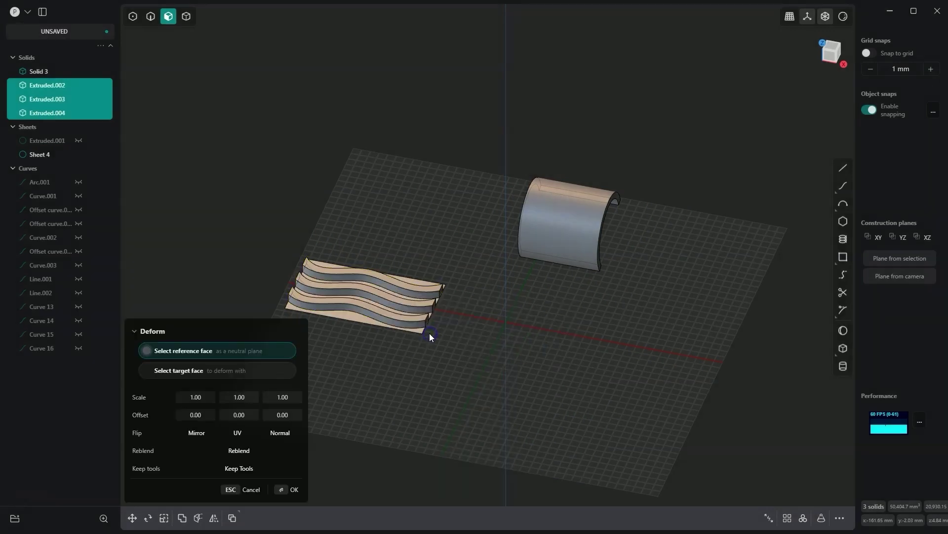
{"action": "left_click", "coordinate": [347, 315]}
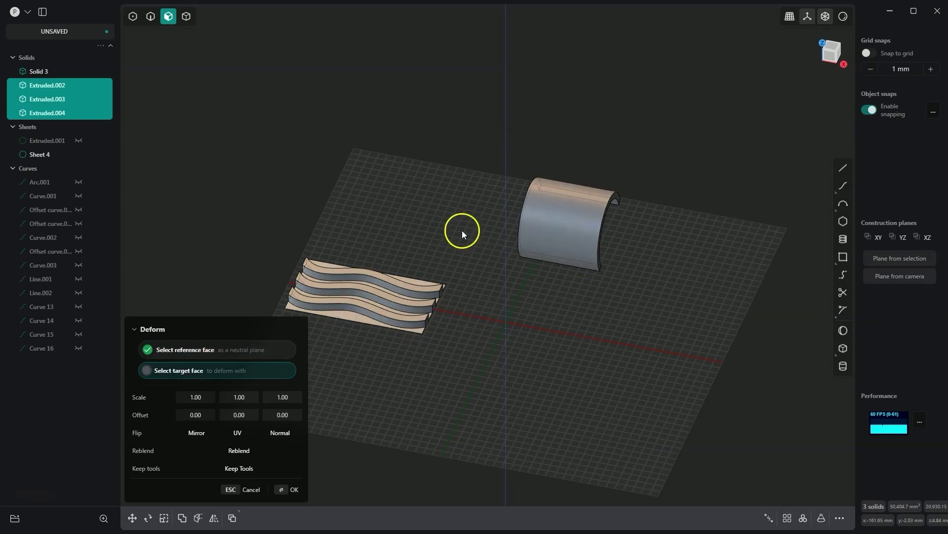
{"action": "left_click", "coordinate": [576, 244]}
{"action": "right_click_drag", "start_coordinate": [574, 245], "coordinate": [588, 228]}
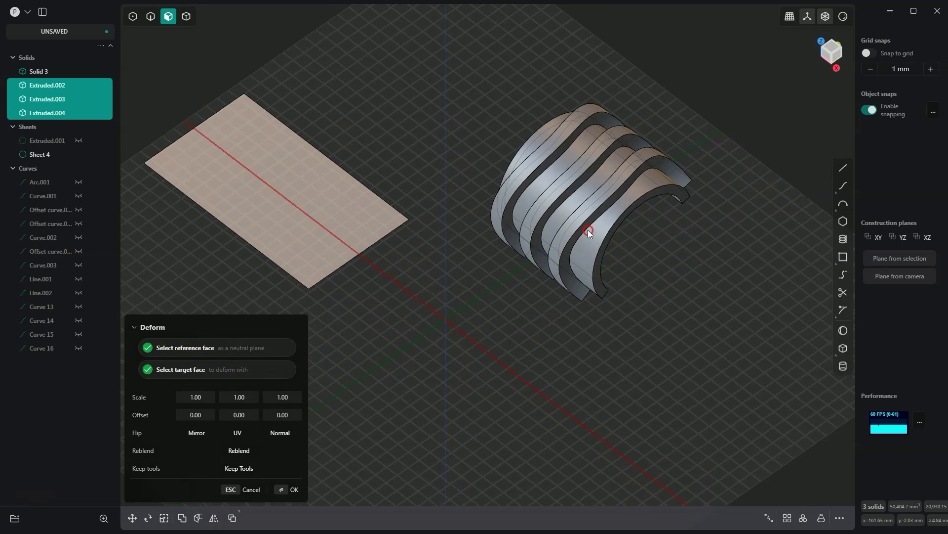
{"action": "right_click_drag", "start_coordinate": [633, 169], "coordinate": [573, 259]}
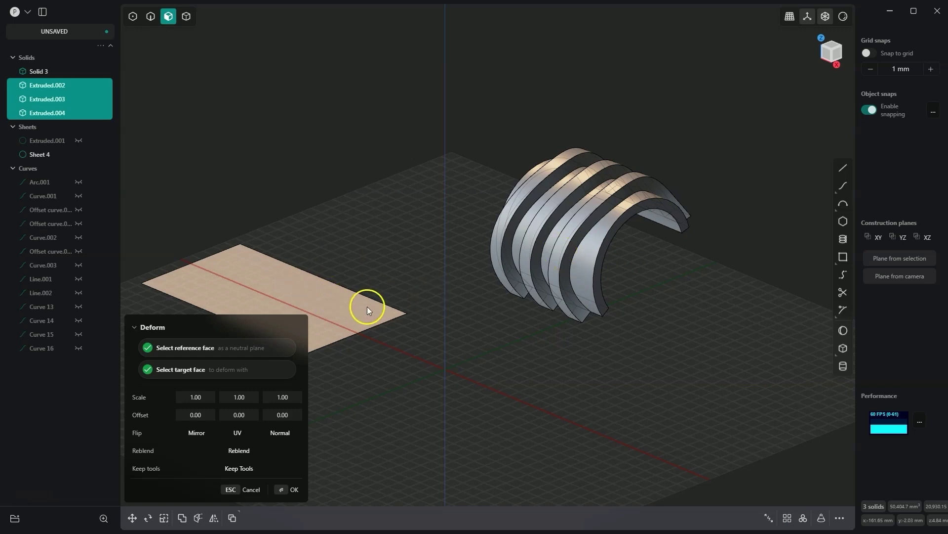
{"action": "left_click", "coordinate": [244, 491]}
Unwrap the arch's outer cylindrical face into a flat sheet
{"action": "middle_click_drag", "start_coordinate": [248, 496], "coordinate": [499, 236]}
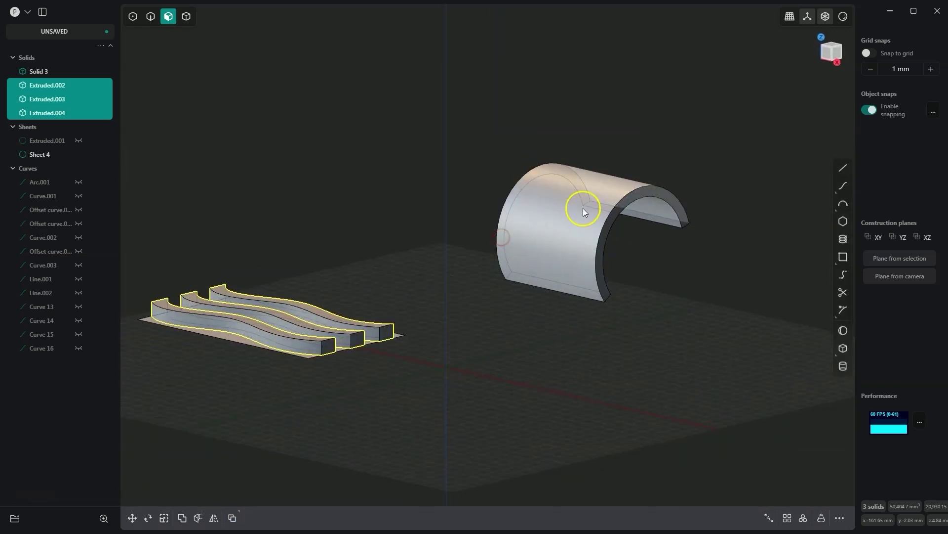
{"action": "left_click", "coordinate": [536, 228]}
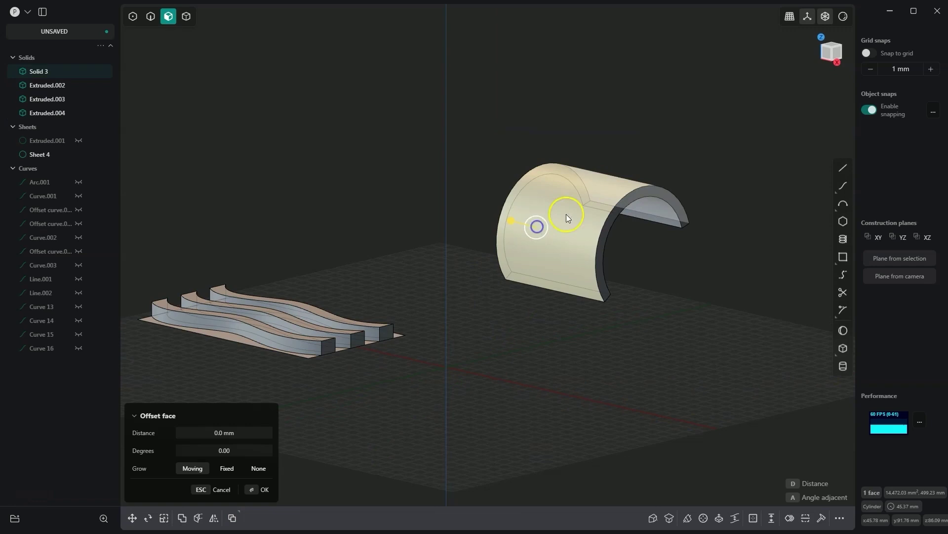
{"action": "key", "text": "space"}
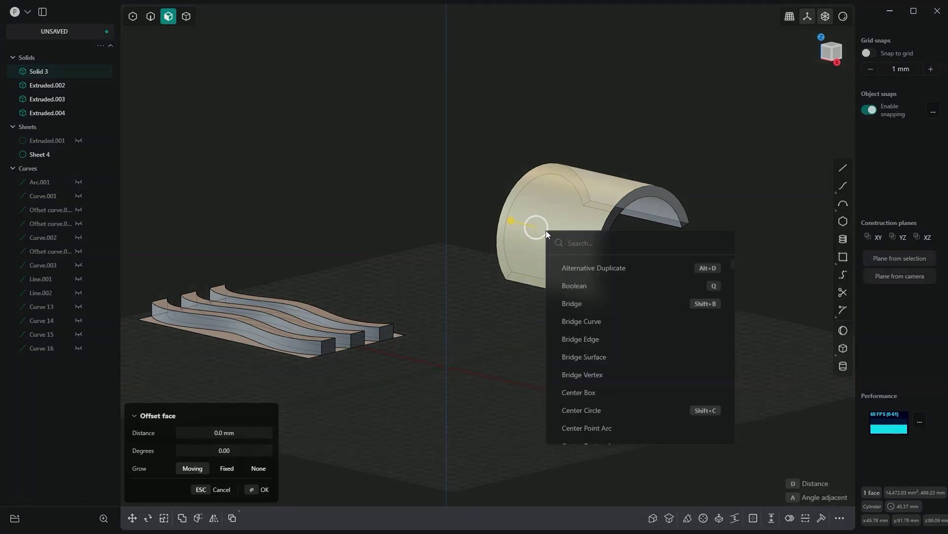
{"action": "type", "text": "unw"}
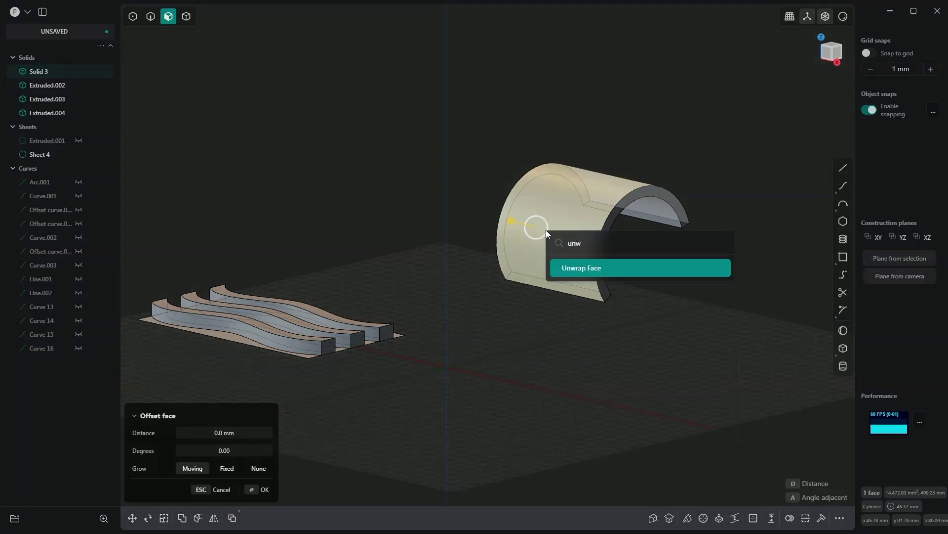
{"action": "left_click", "coordinate": [583, 271]}
{"action": "middle_click_drag", "start_coordinate": [583, 273], "coordinate": [595, 448]}
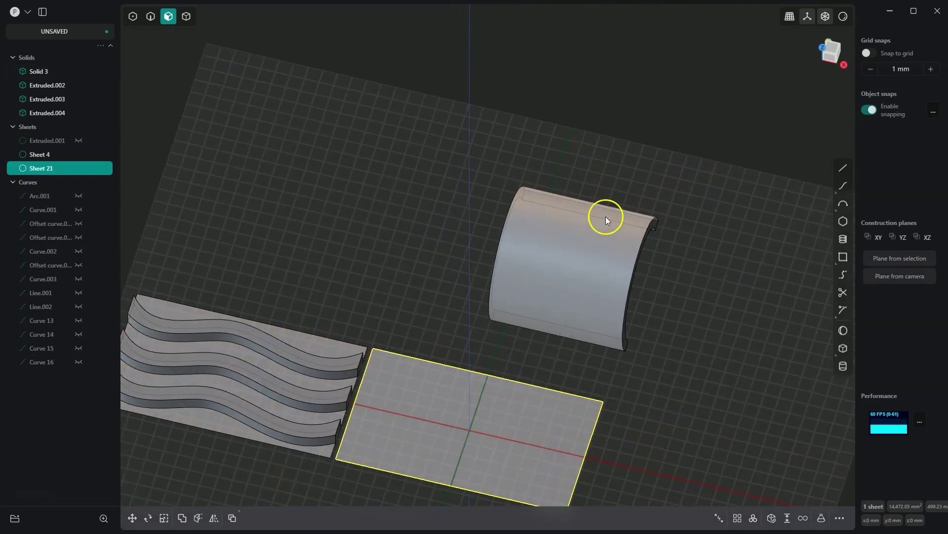
{"action": "middle_click_drag", "start_coordinate": [580, 278], "coordinate": [604, 424]}
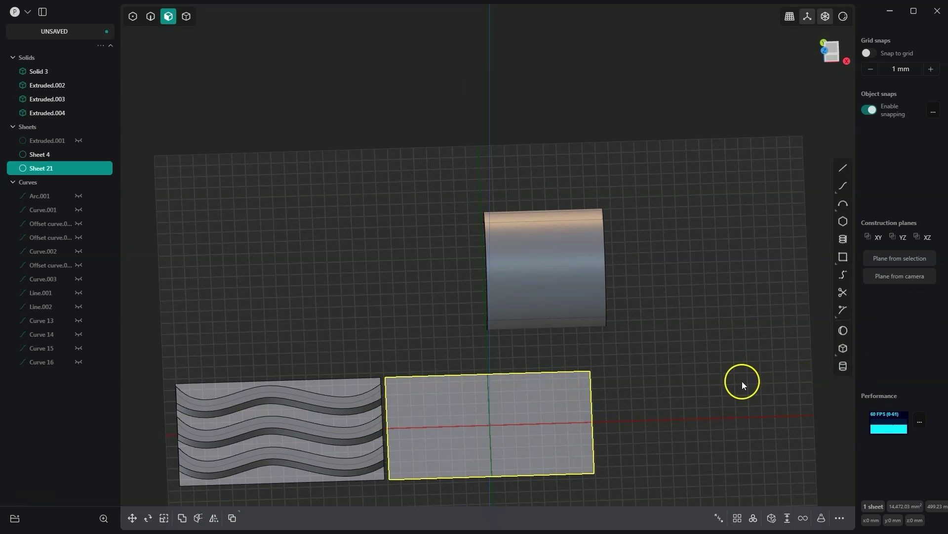
Create a cylinder about 7 mm in radius and 8.5 mm high near the front corner of the new flat sheet beside the wavy solids
{"action": "middle_click_drag", "start_coordinate": [730, 359], "coordinate": [814, 369]}
{"action": "left_click", "coordinate": [843, 366]}
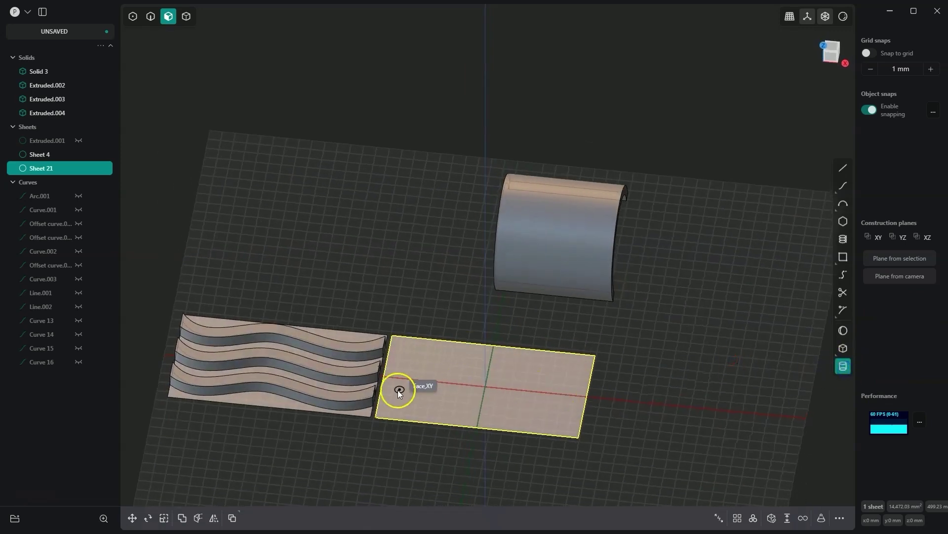
{"action": "left_click", "coordinate": [394, 407]}
{"action": "left_click", "coordinate": [403, 410]}
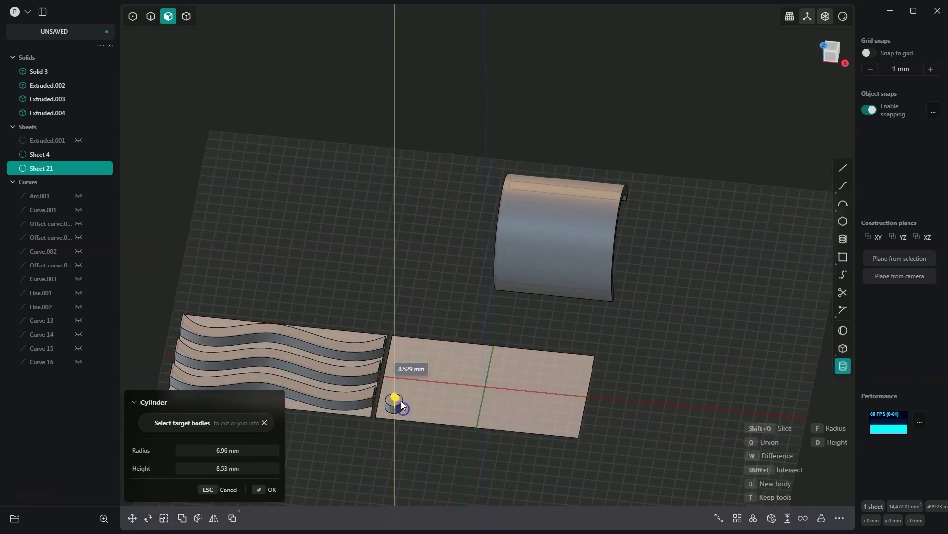
{"action": "left_click", "coordinate": [401, 401]}
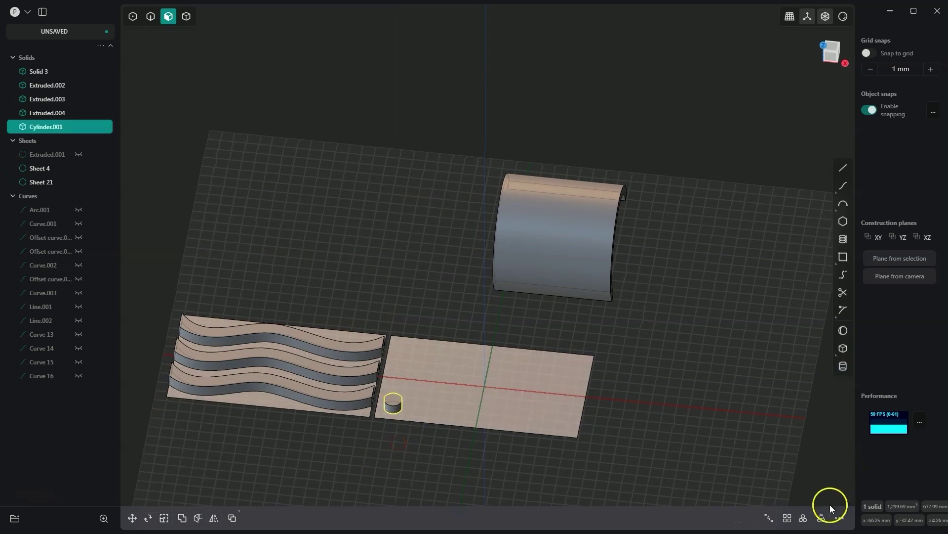
Array the cylinder rectangularly over the flat sheet, with 8 across about 130 mm and 5 across about 62 mm
{"action": "left_click", "coordinate": [789, 518]}
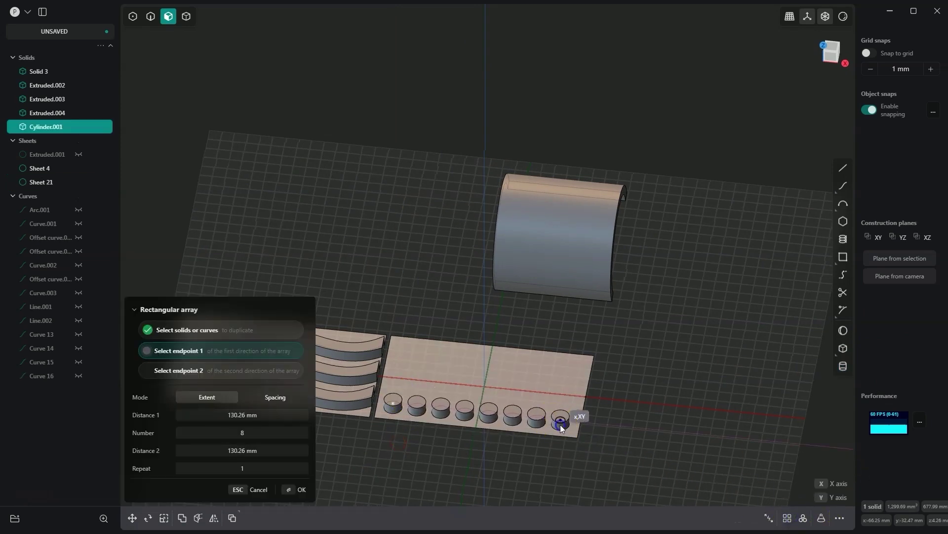
{"action": "left_click", "coordinate": [559, 425]}
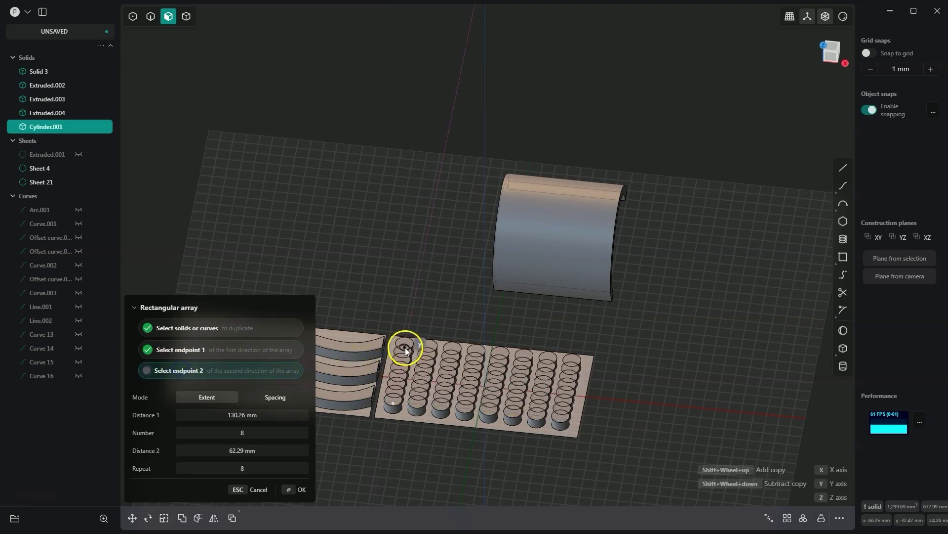
{"action": "left_click", "coordinate": [405, 348]}
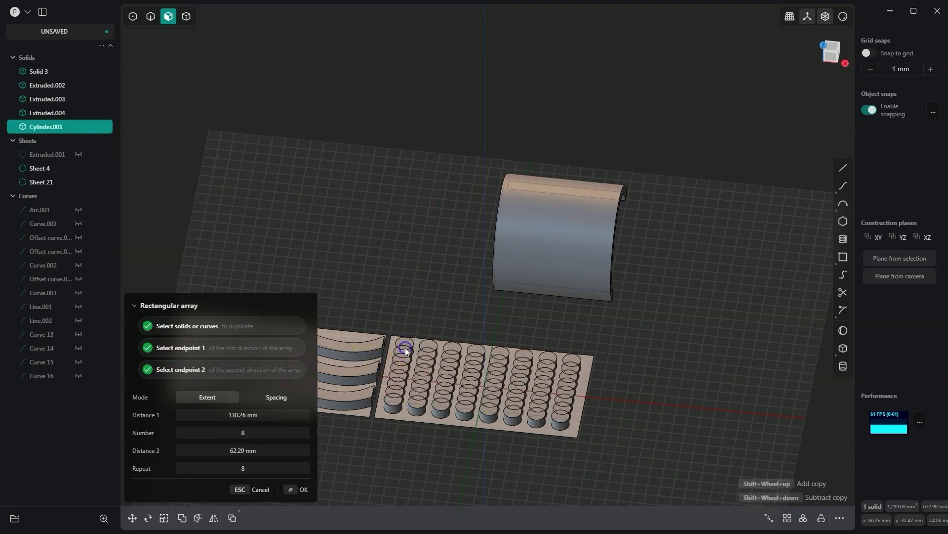
{"action": "left_click", "coordinate": [257, 467]}
{"action": "type", "text": "5"}
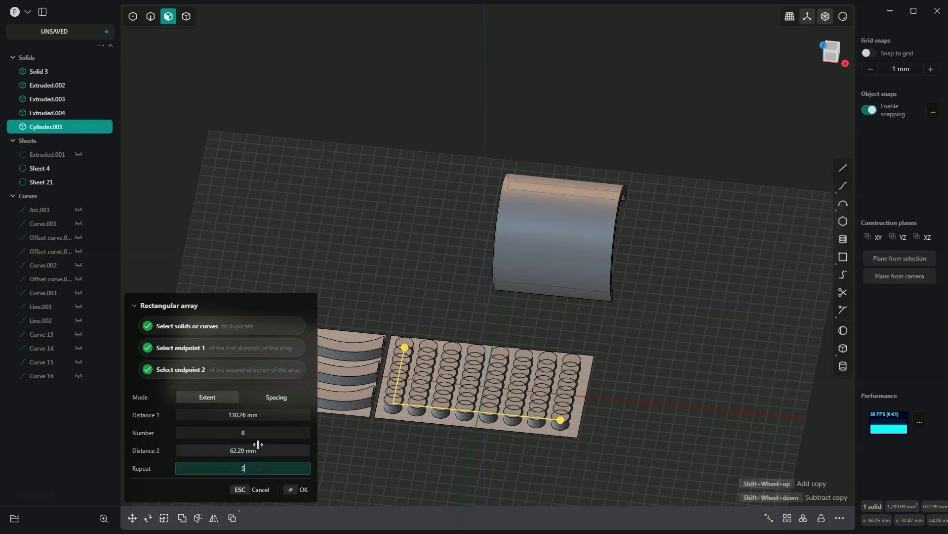
{"action": "left_click", "coordinate": [271, 432]}
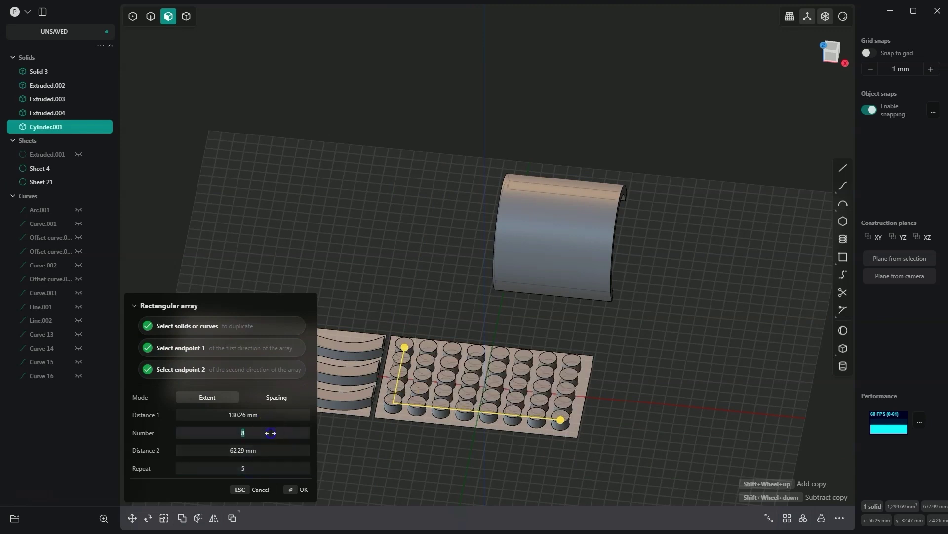
{"action": "left_click", "coordinate": [291, 490]}
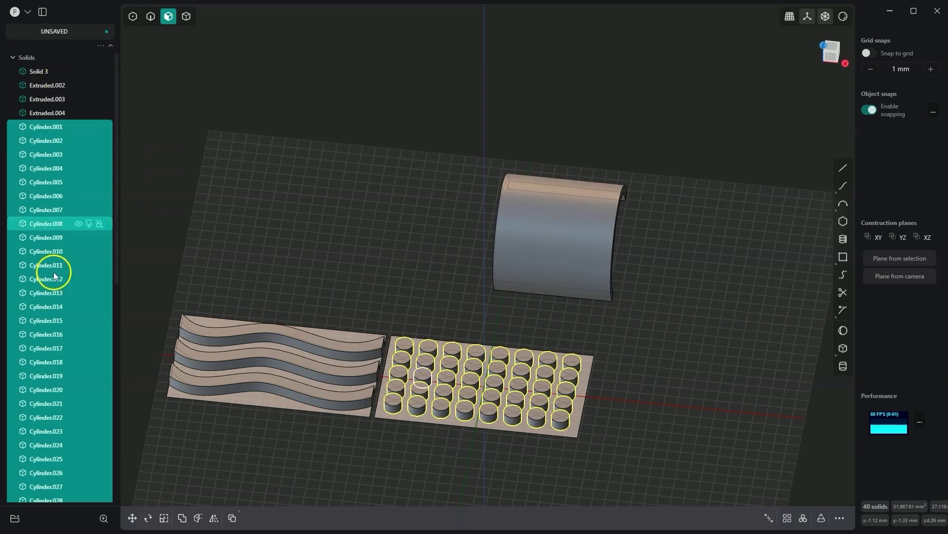
Deform all the arrayed cylinders onto the arch's outer curved face, using the flat sheet beneath them as the reference face
{"action": "key", "text": "space"}
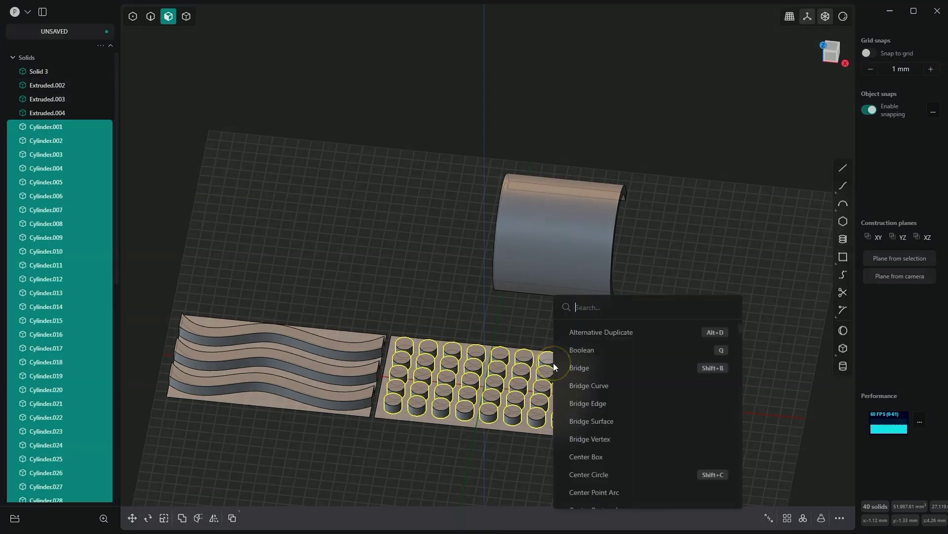
{"action": "type", "text": "def"}
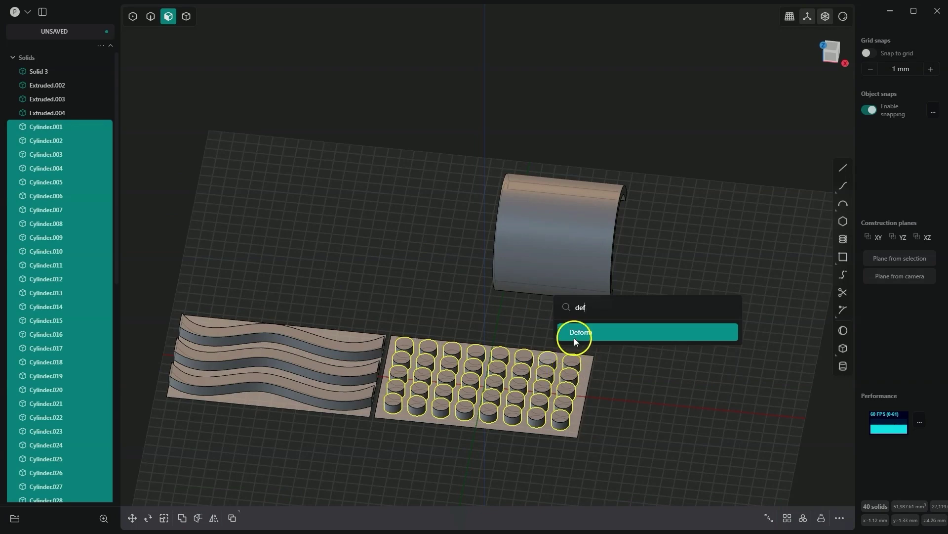
{"action": "left_click", "coordinate": [574, 338]}
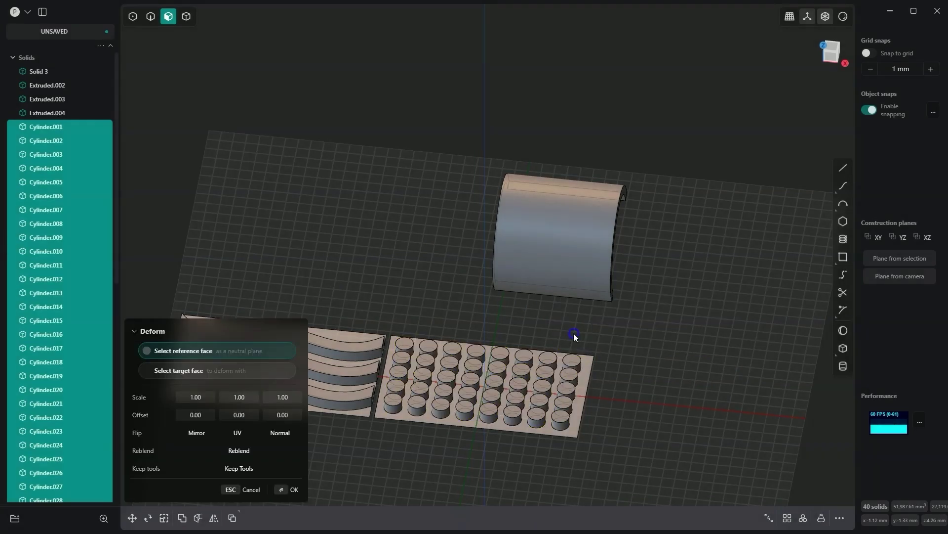
{"action": "left_click", "coordinate": [589, 365]}
{"action": "left_click", "coordinate": [581, 236]}
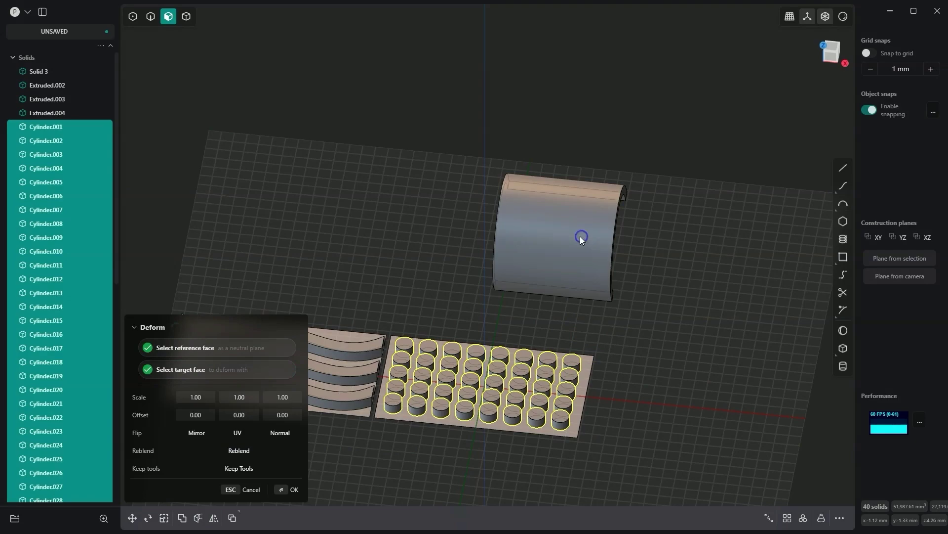
{"action": "mouse_move", "coordinate": [568, 267]}
{"action": "middle_mouse_down"}
{"action": "mouse_move", "coordinate": [566, 223]}
{"action": "mouse_move", "coordinate": [466, 180]}
{"action": "mouse_move", "coordinate": [508, 250]}
{"action": "mouse_move", "coordinate": [572, 217]}
{"action": "mouse_move", "coordinate": [579, 274]}
{"action": "mouse_move", "coordinate": [588, 197]}
{"action": "mouse_move", "coordinate": [590, 257]}
{"action": "middle_mouse_up"}
{"action": "left_click", "coordinate": [281, 494]}
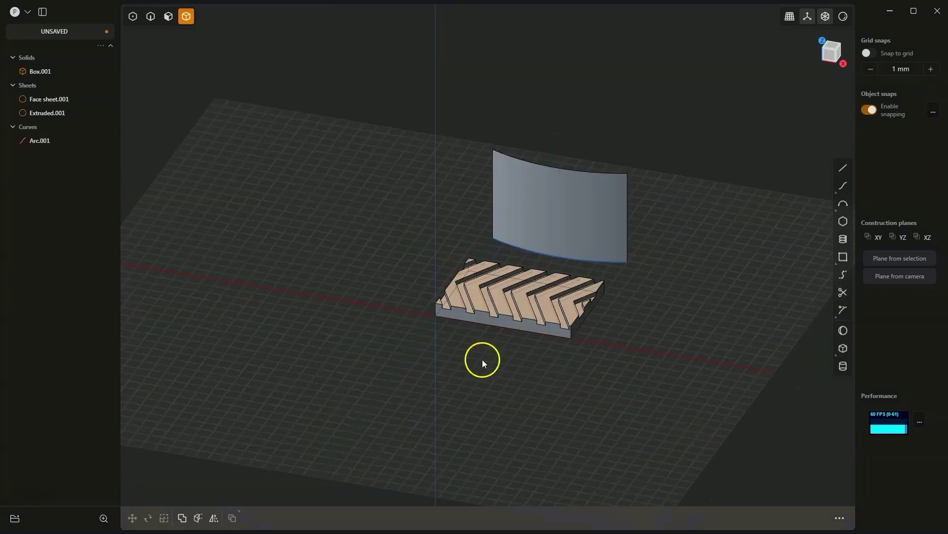
Deform the chevron-patterned solid onto the curved sheet, using the flat sheet beneath the solid as the reference face
{"action": "middle_click_drag", "start_coordinate": [499, 266], "coordinate": [514, 304]}
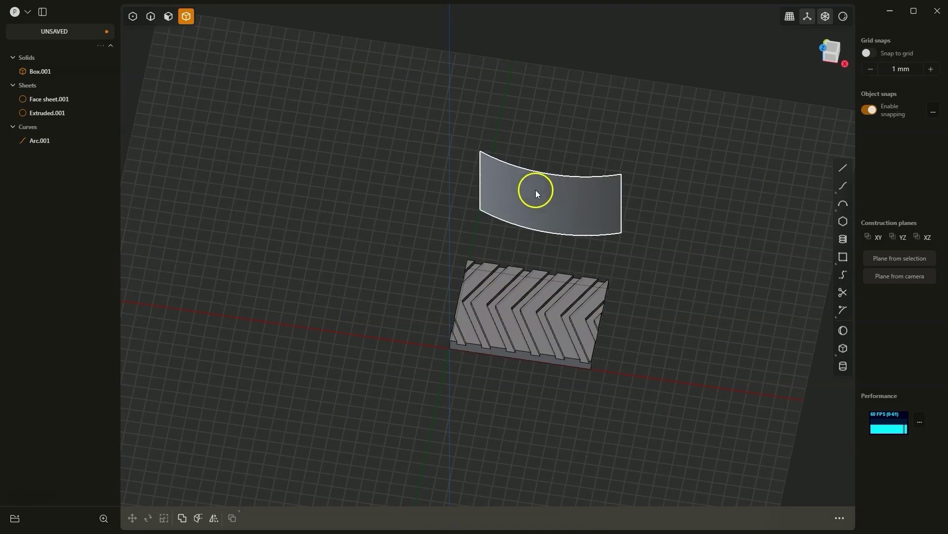
{"action": "middle_click_drag", "start_coordinate": [538, 192], "coordinate": [573, 177]}
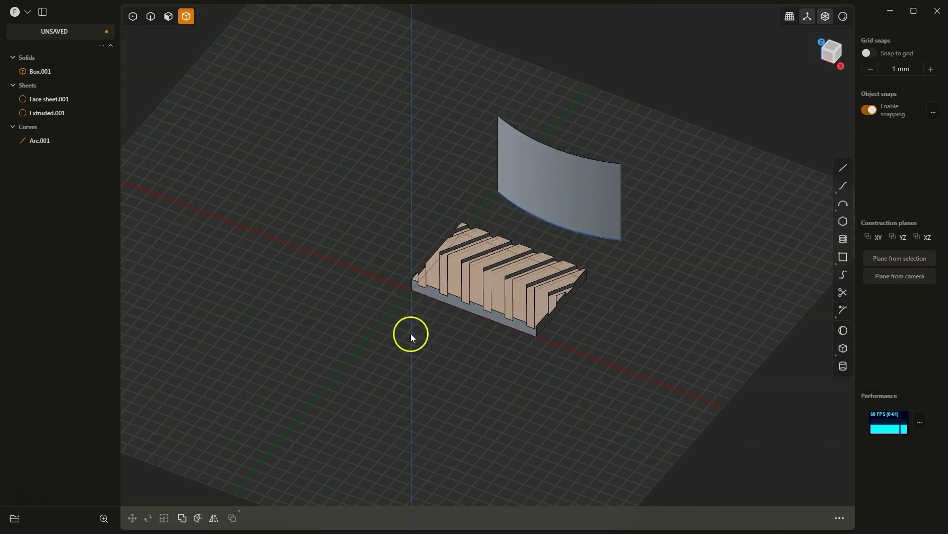
{"action": "left_click", "coordinate": [467, 278]}
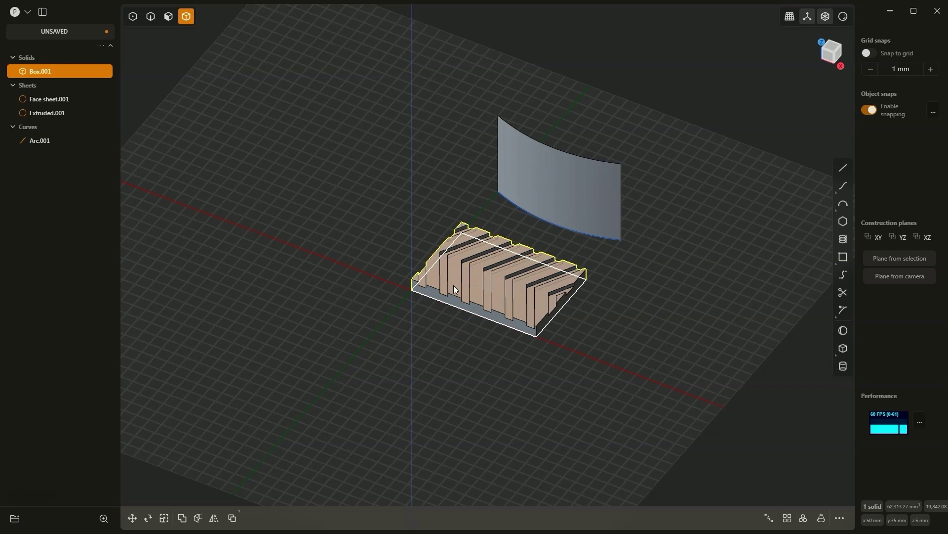
{"action": "type", "text": "fdef"}
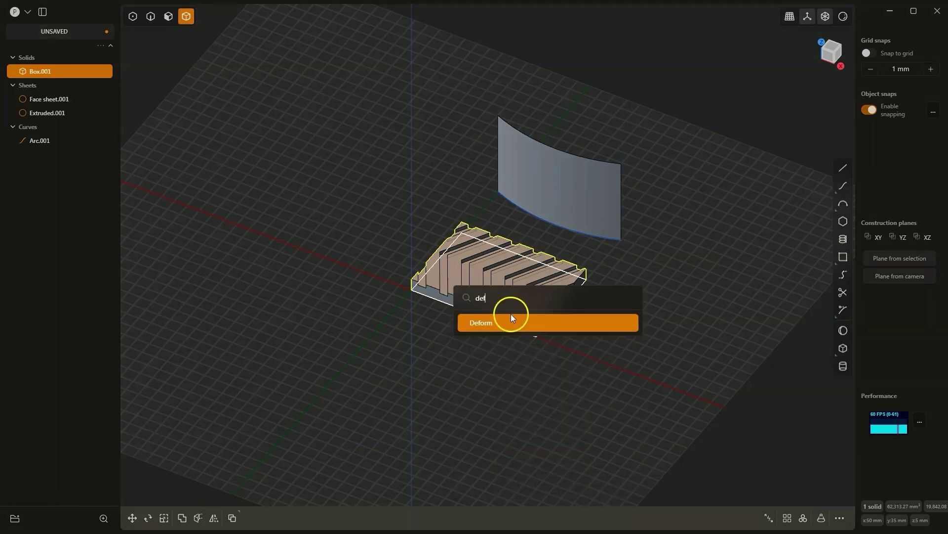
{"action": "left_click", "coordinate": [508, 321]}
{"action": "right_click_drag", "start_coordinate": [502, 324], "coordinate": [497, 224]}
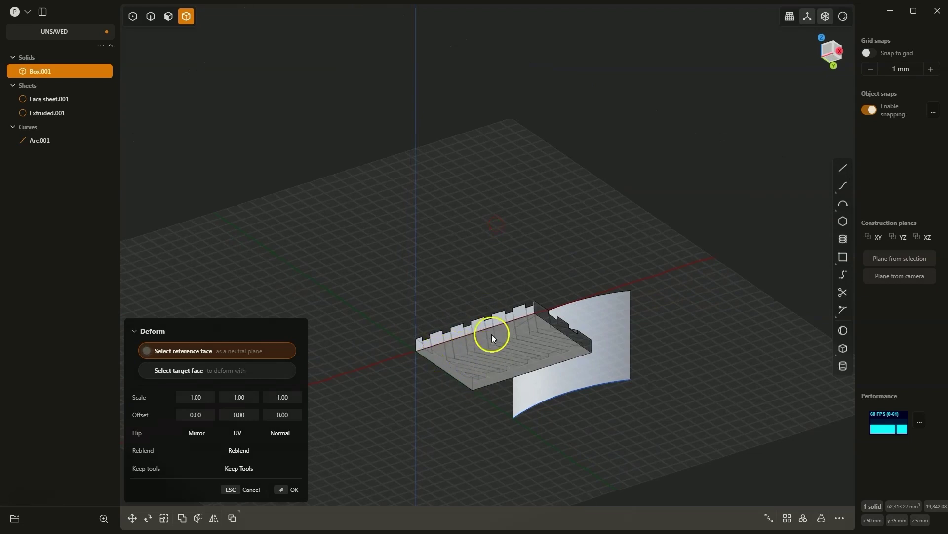
{"action": "left_click", "coordinate": [474, 354]}
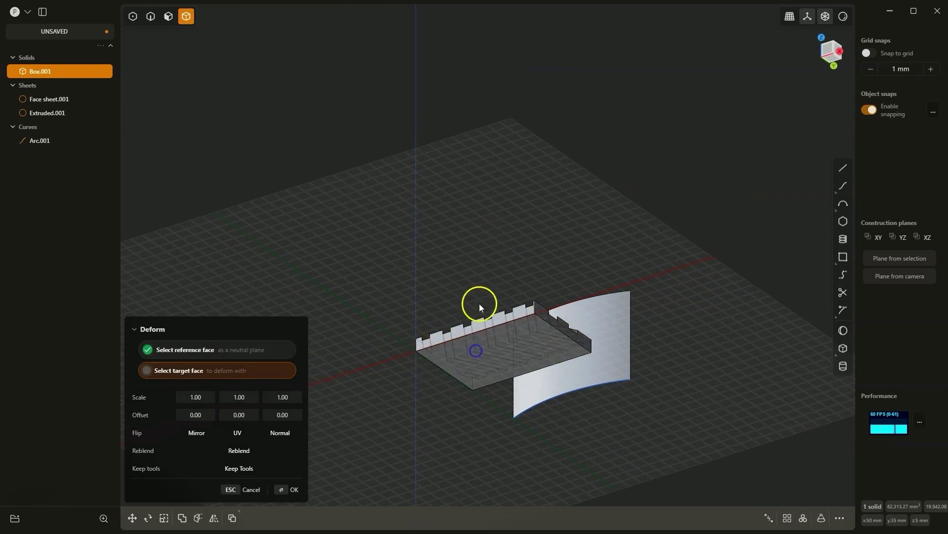
{"action": "right_click_drag", "start_coordinate": [498, 343], "coordinate": [480, 315]}
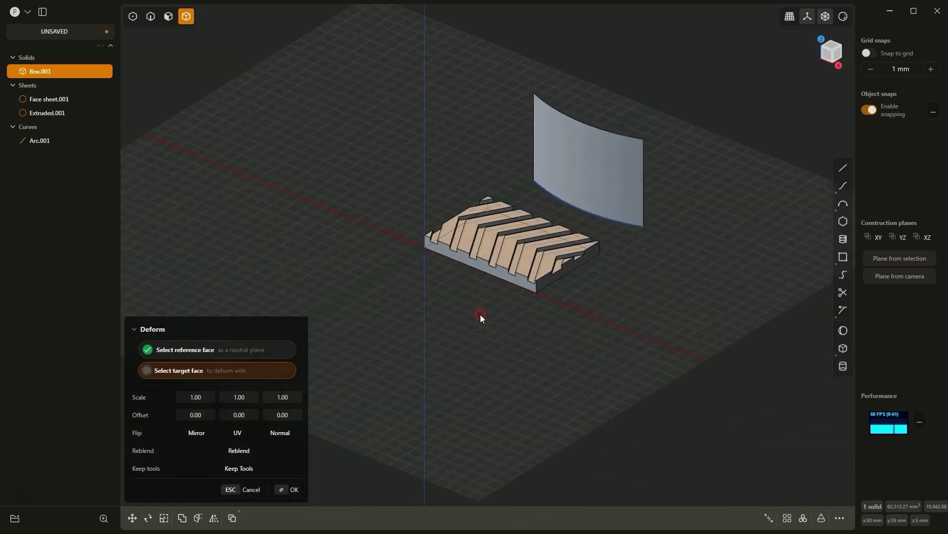
{"action": "left_click", "coordinate": [571, 156]}
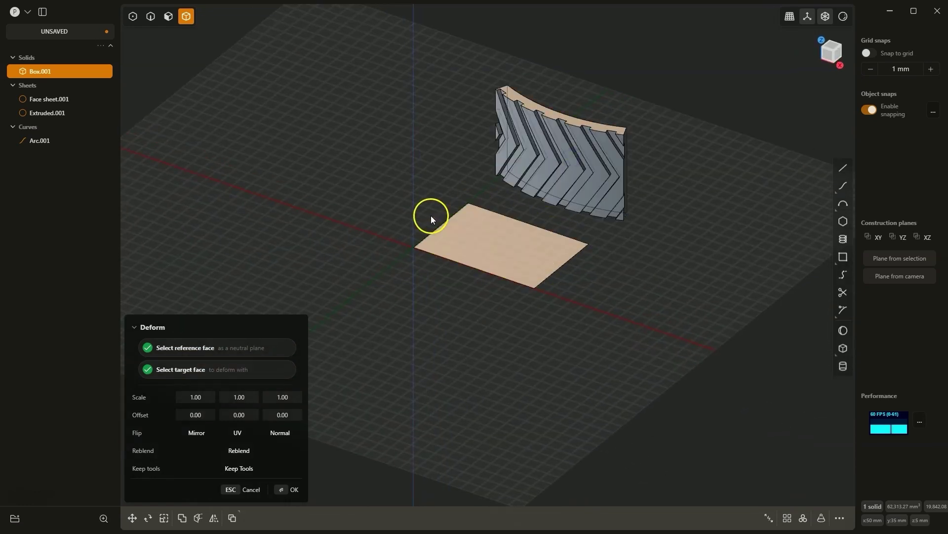
{"action": "left_click", "coordinate": [284, 490]}
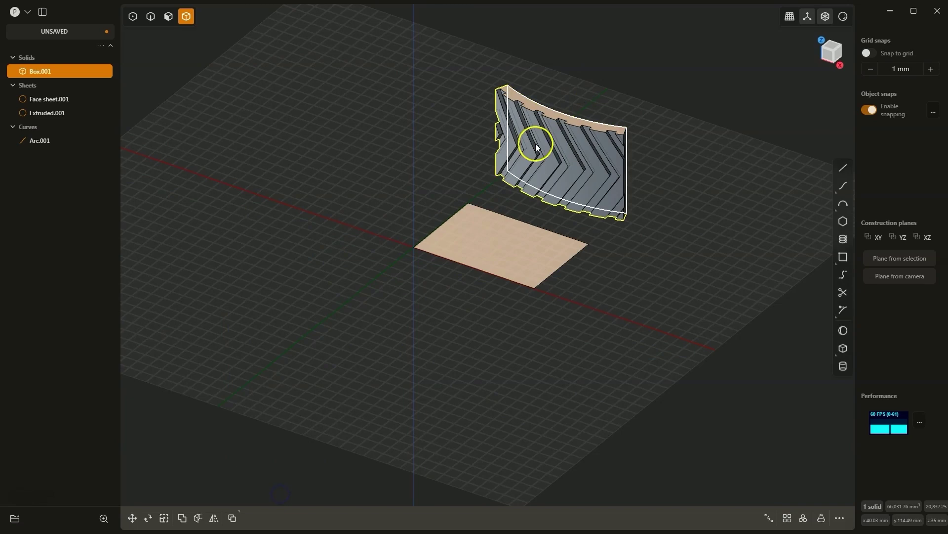
{"action": "right_click_drag", "start_coordinate": [535, 143], "coordinate": [455, 213]}
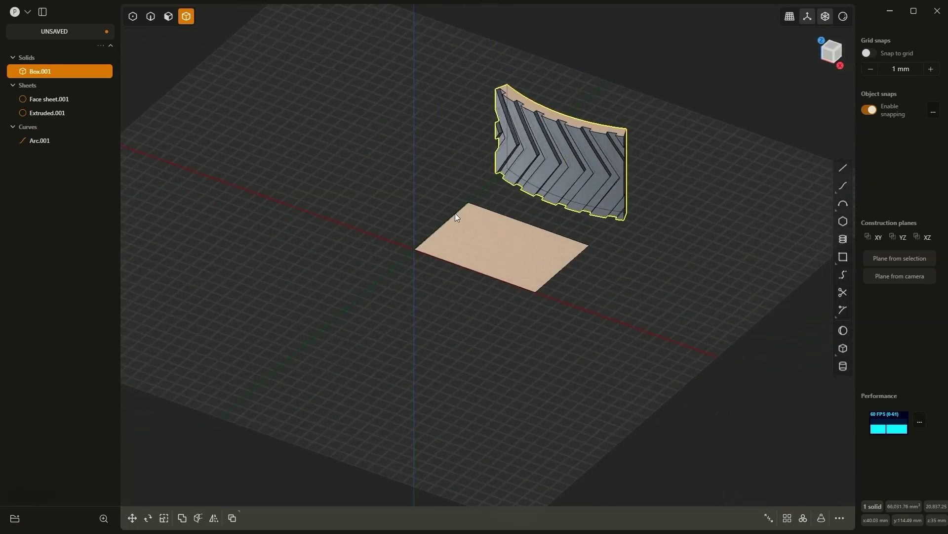